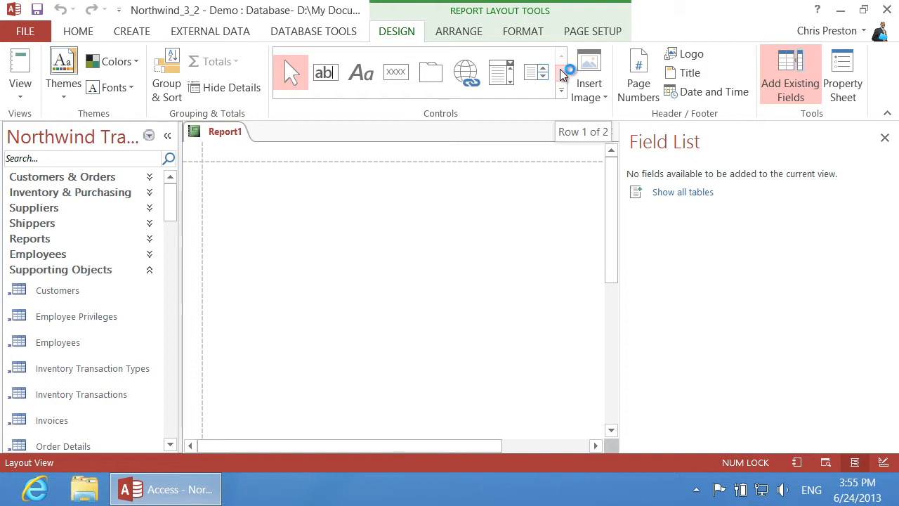
Launch the Query Builder for Report1's Record Source from the Property Sheet's Data tab
left_click(848, 75)
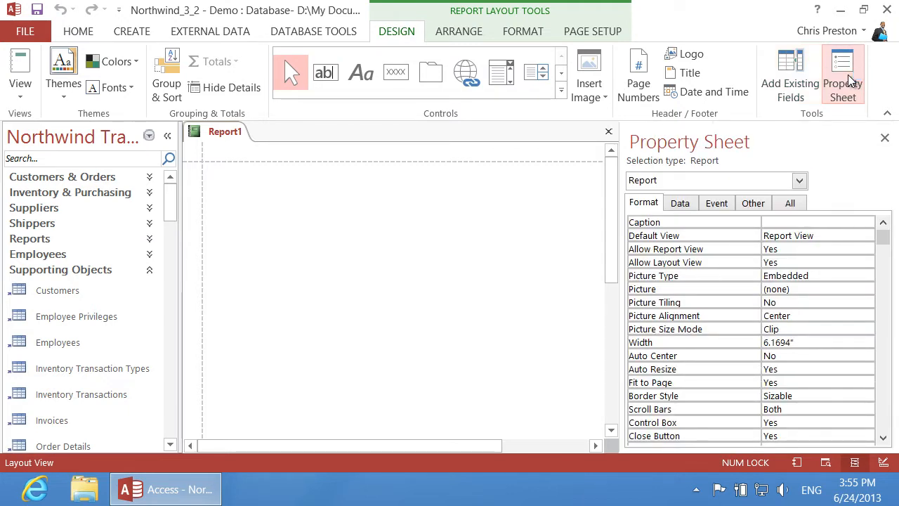
left_click(687, 204)
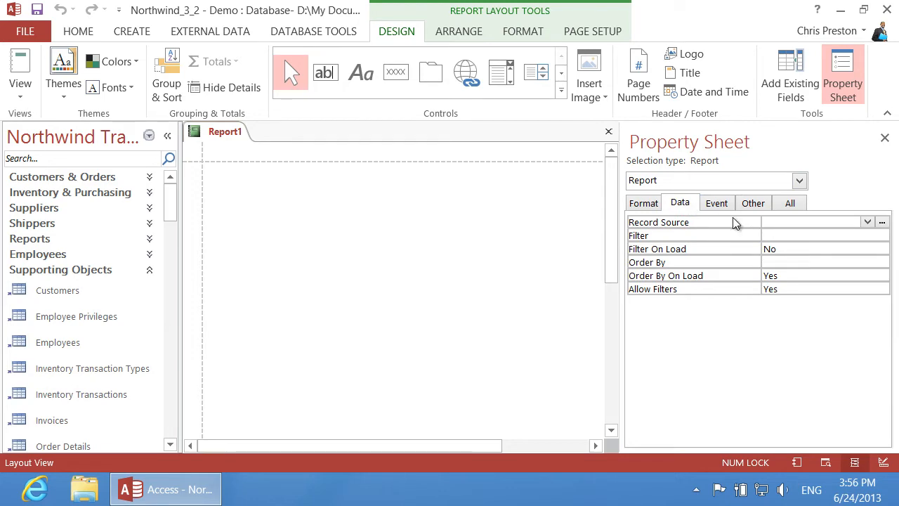
left_click(882, 222)
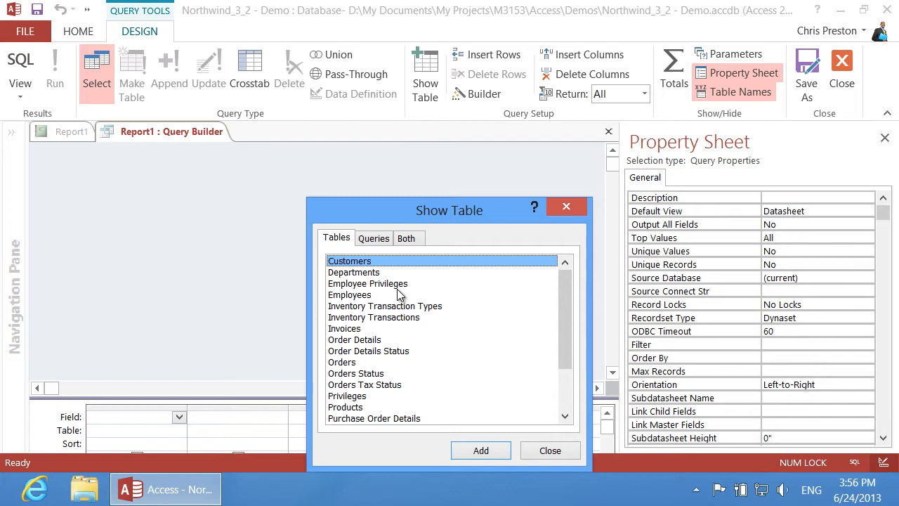
Add the Employees, Orders and Order Details tables to the query and close Show Table
left_click(361, 296)
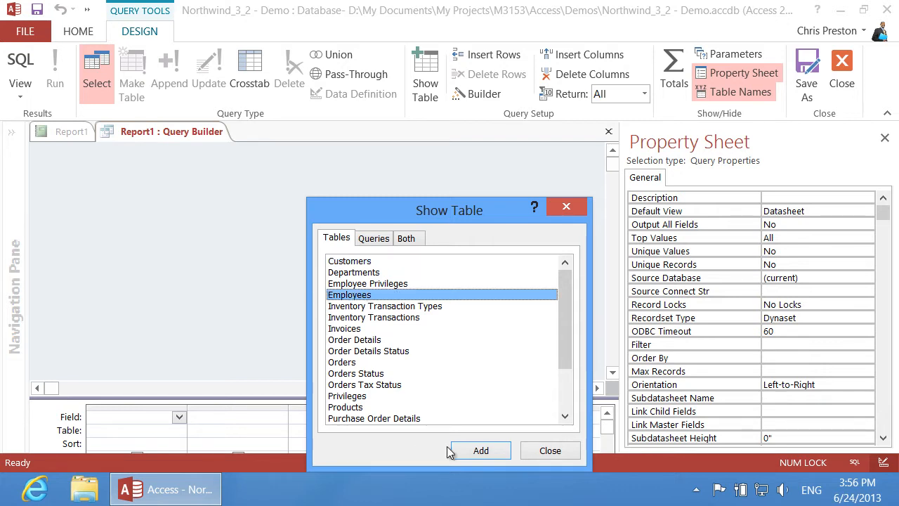
left_click(494, 451)
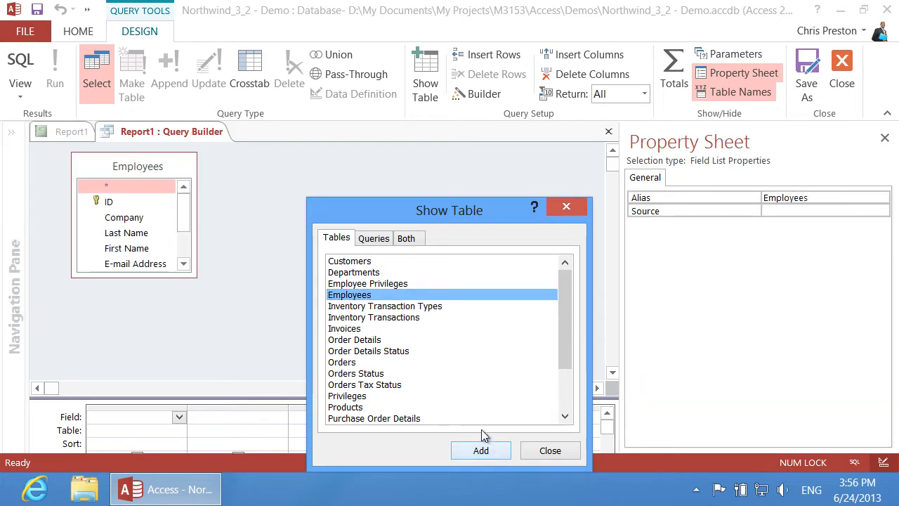
left_click(356, 364)
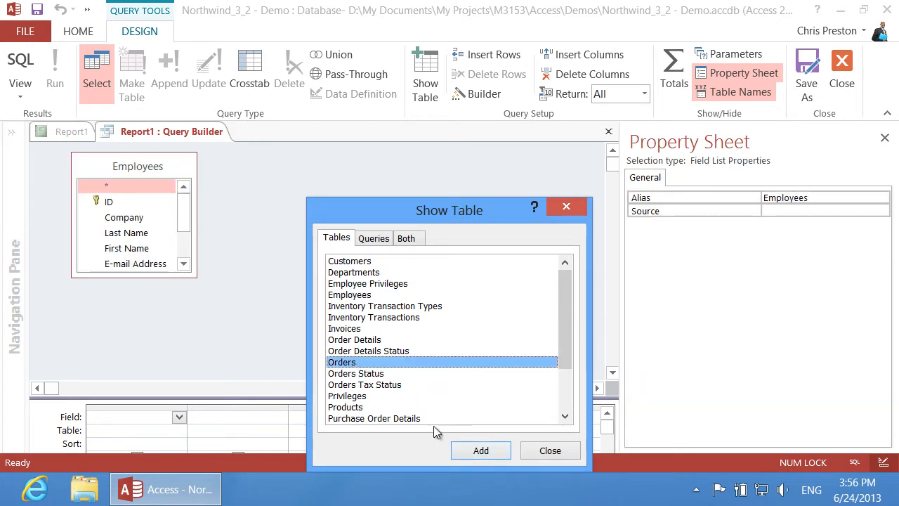
left_click(481, 451)
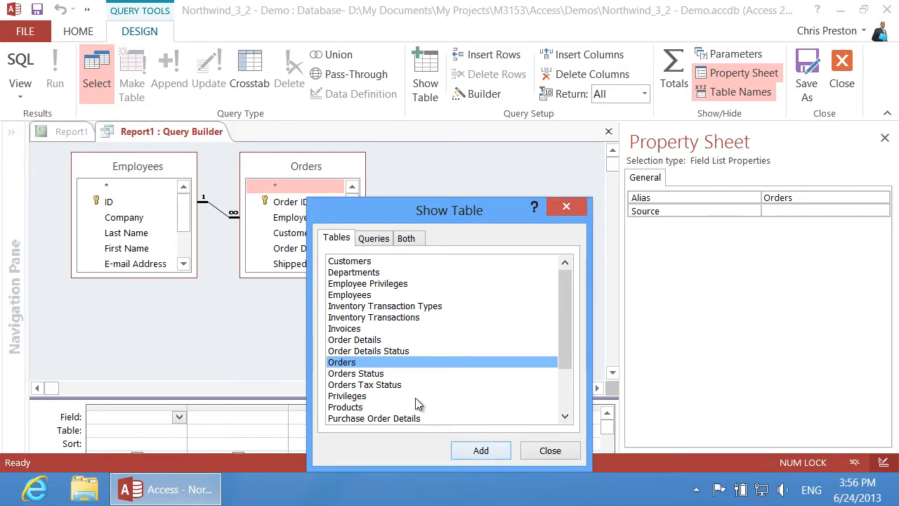
left_click(376, 341)
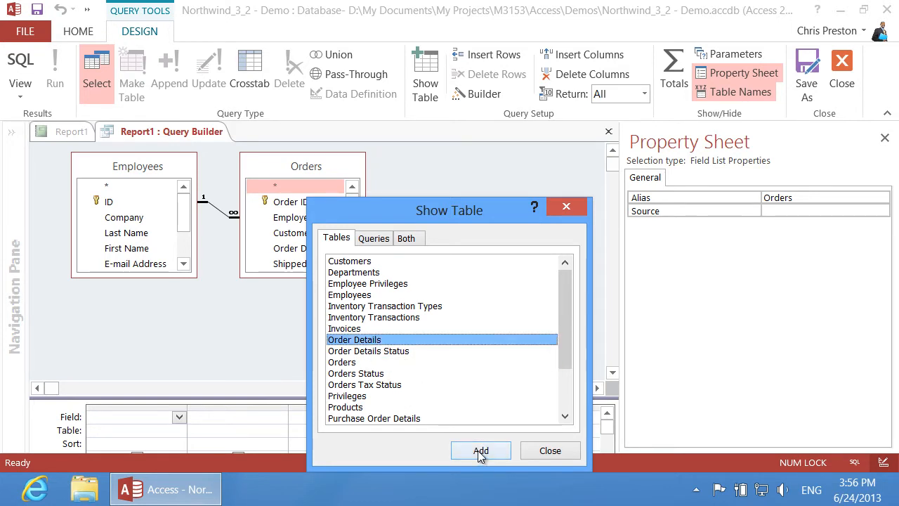
left_click(478, 451)
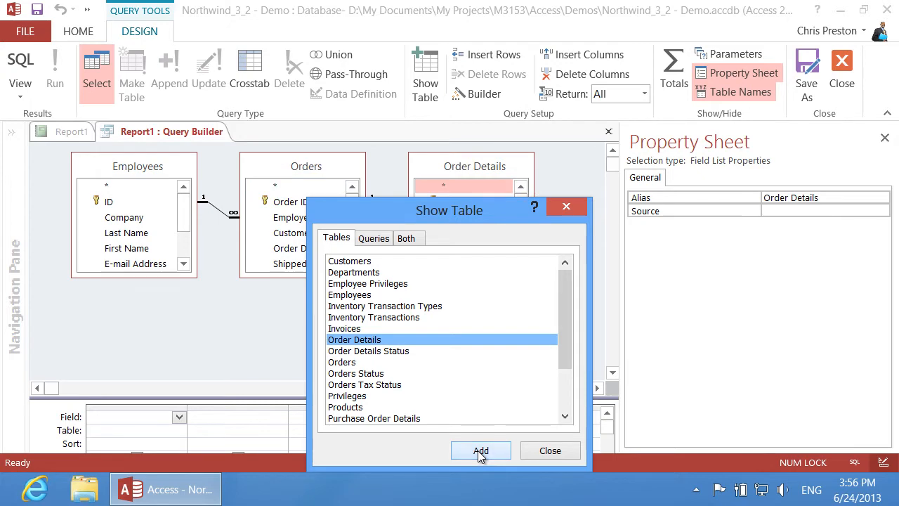
left_click(558, 453)
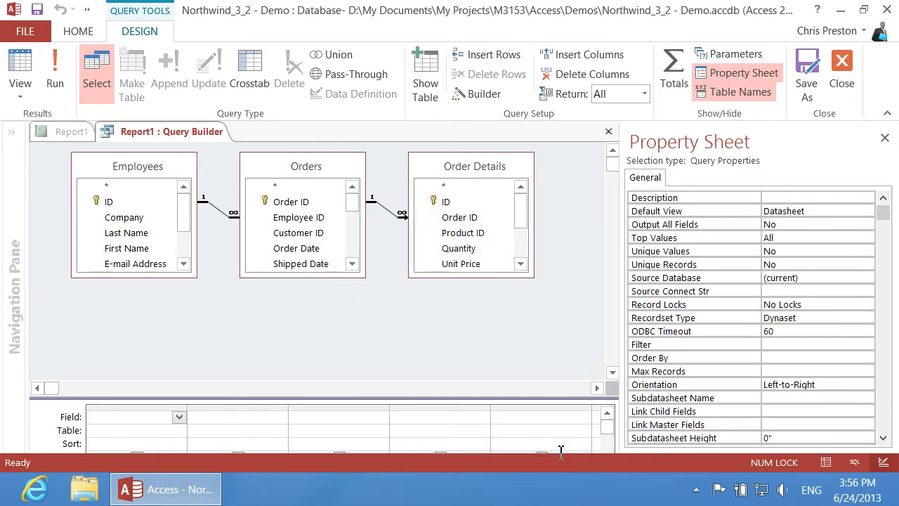
Add ID, First Name, Last Name and Order Date to the query grid
double_click(119, 202)
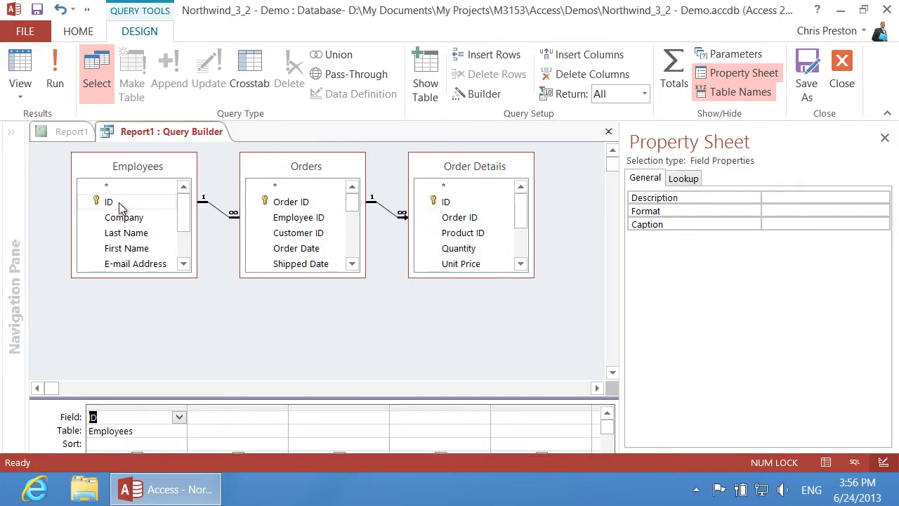
double_click(132, 248)
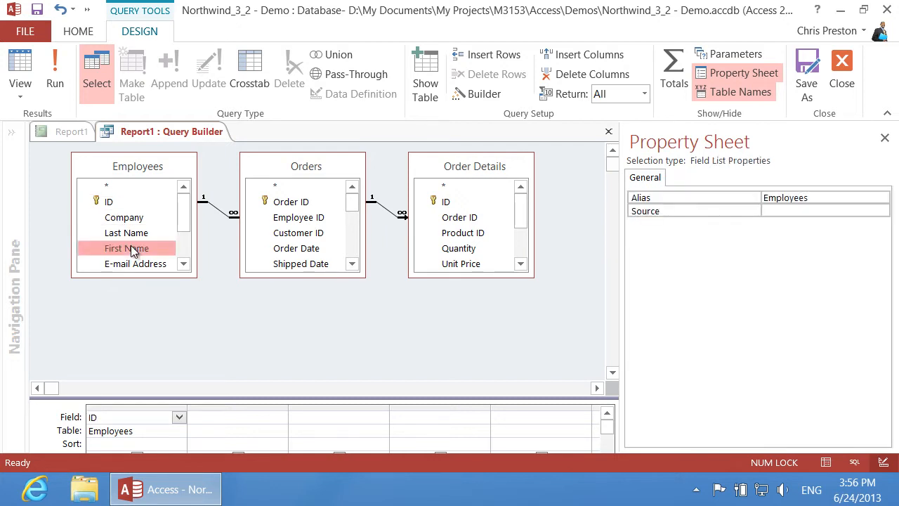
double_click(130, 233)
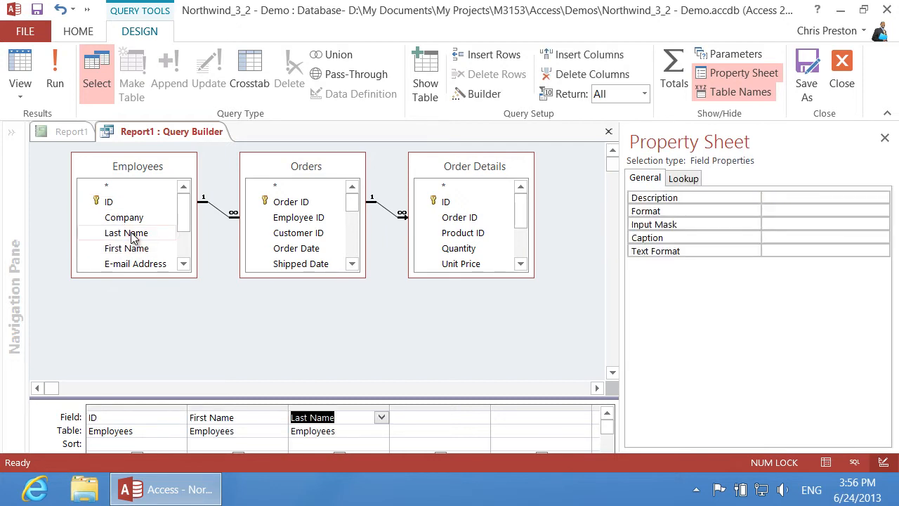
double_click(302, 250)
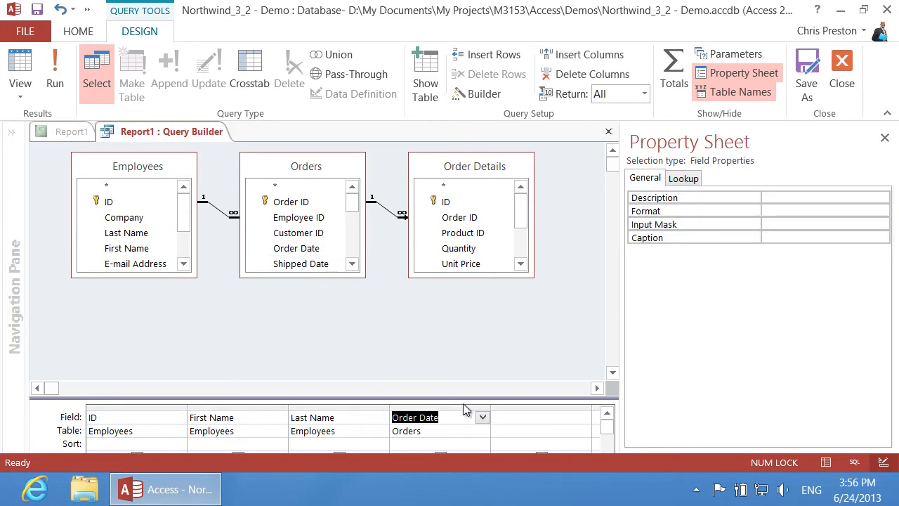
Add the calculated field Price: [Unit Price]*[Quantity] from Order Details and close the builder
left_click(515, 419)
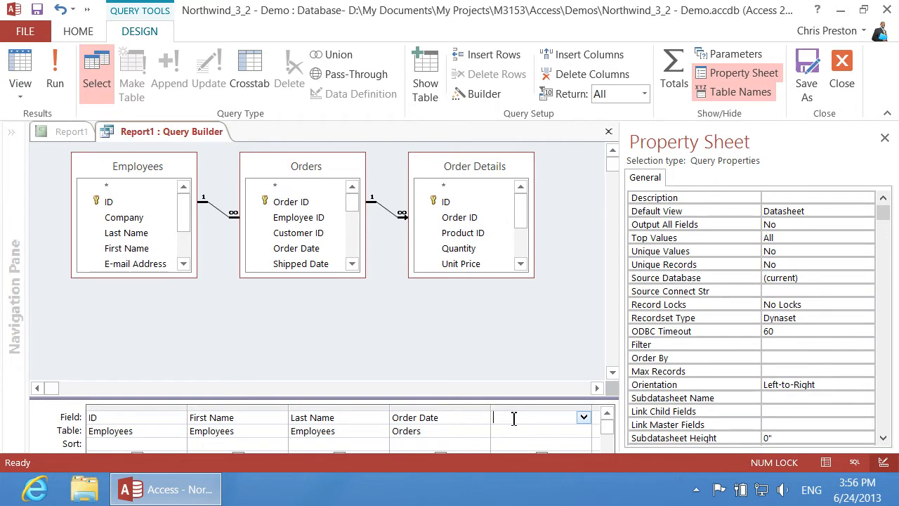
type("Price: [Unit")
type(" Price")
type("]")
type("*[")
type("Quantity]")
left_click(541, 431)
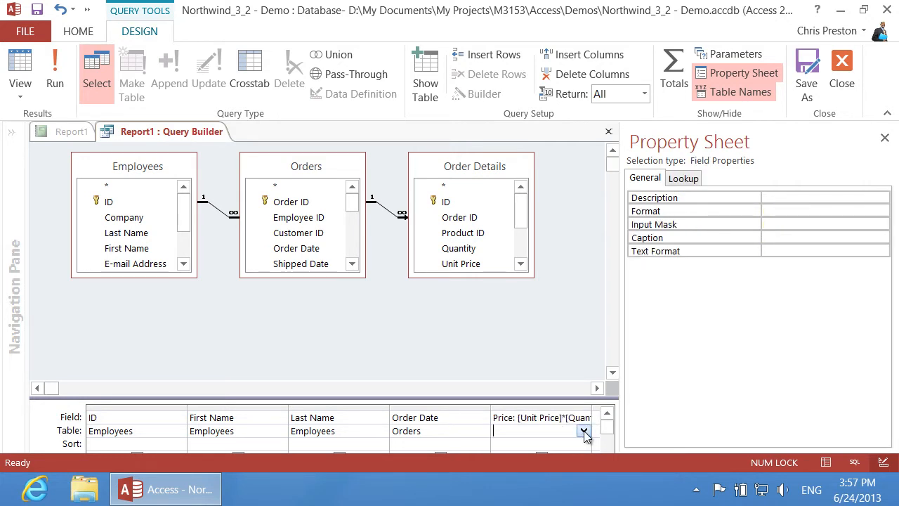
left_click(583, 430)
left_click(546, 419)
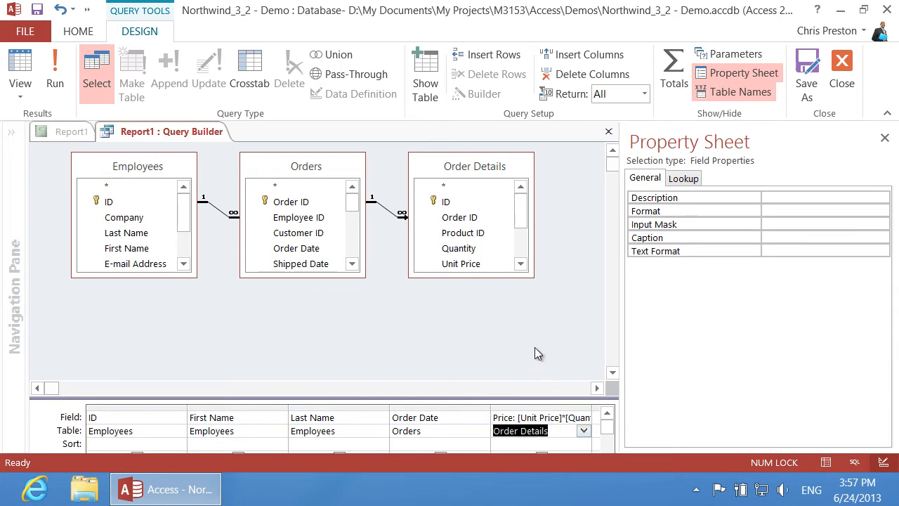
left_click(609, 133)
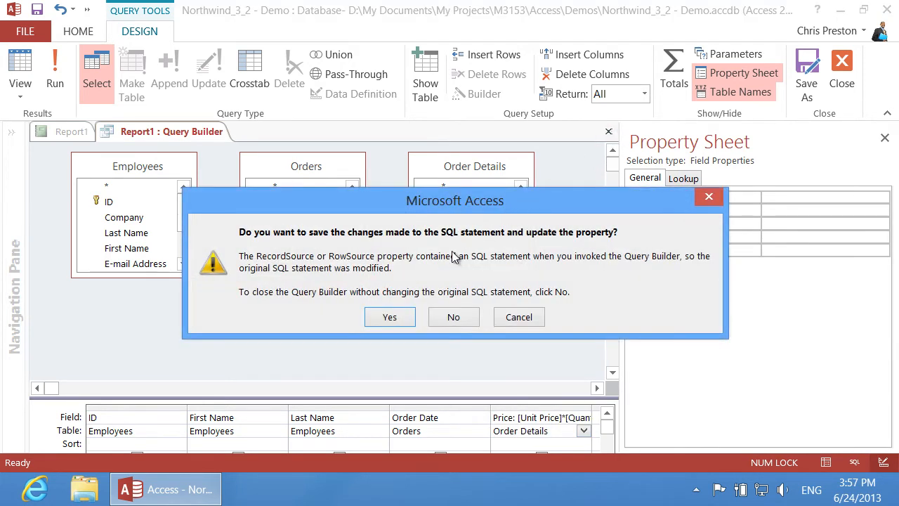
Save the query as Report1's record source and show the Field List
left_click(391, 317)
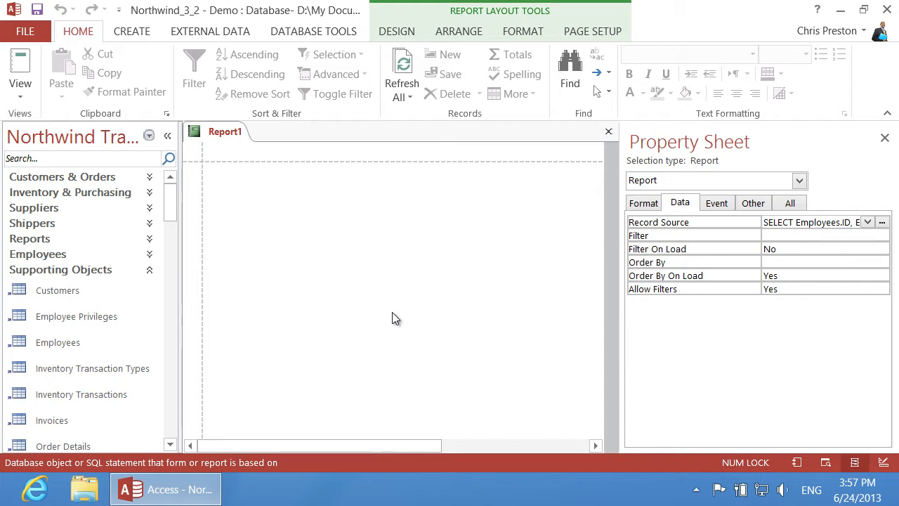
left_click(397, 29)
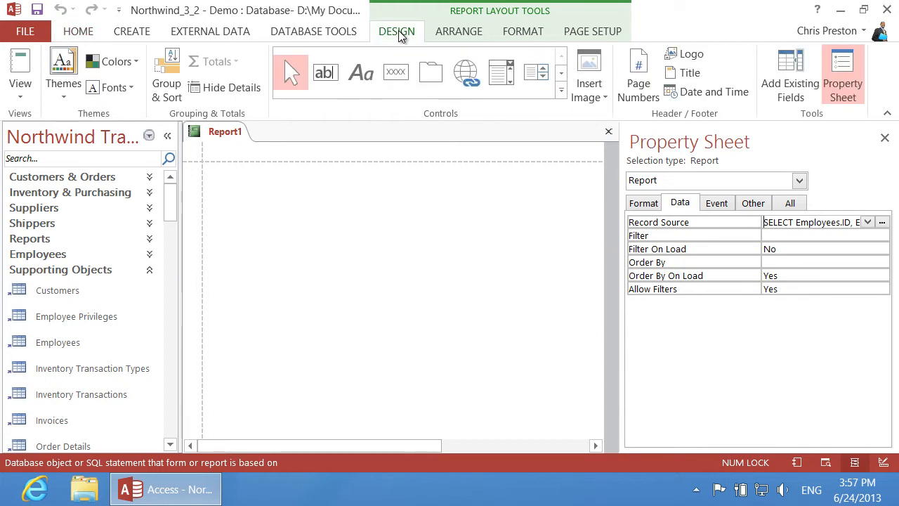
left_click(791, 82)
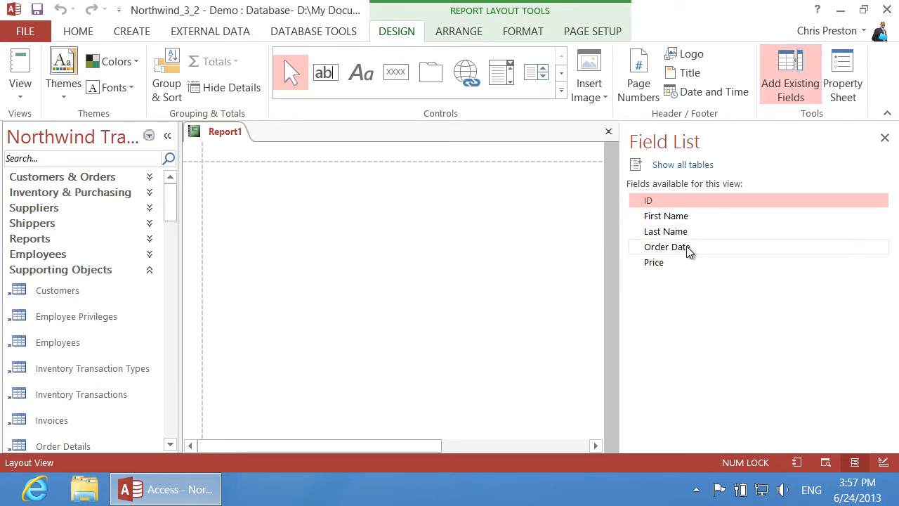
Place the Order Date and Price fields side by side on the report
left_click_drag(687, 246, 262, 180)
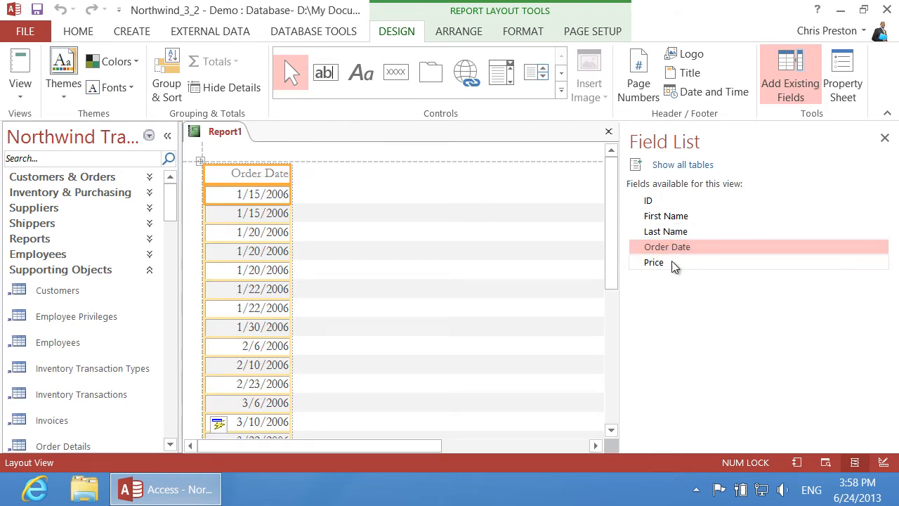
left_click_drag(672, 265, 337, 175)
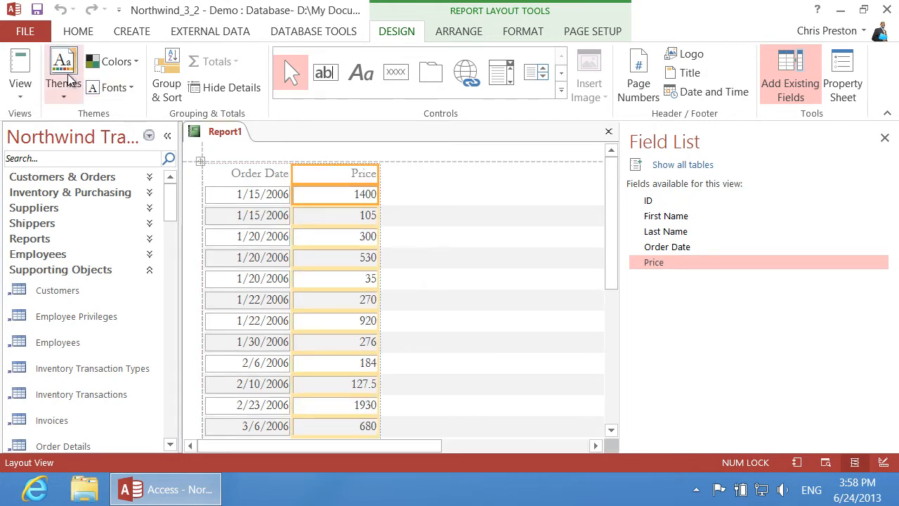
left_click(25, 95)
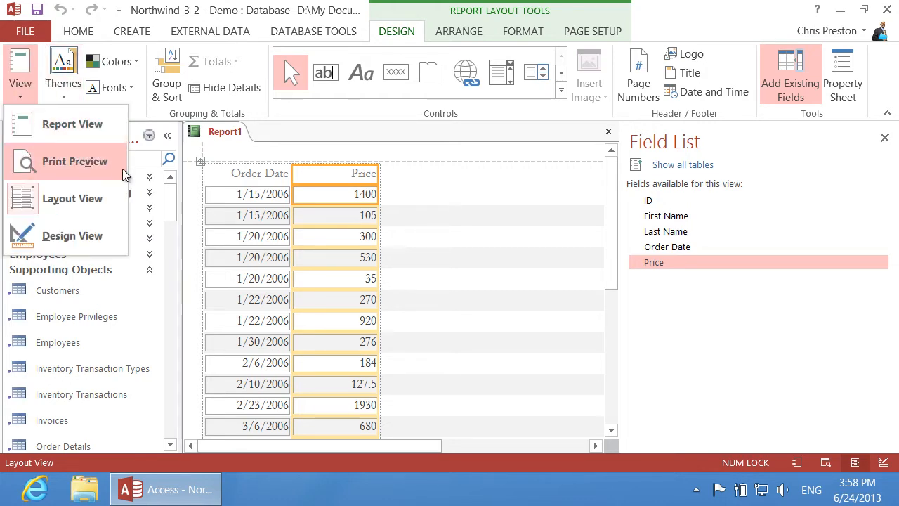
left_click(104, 162)
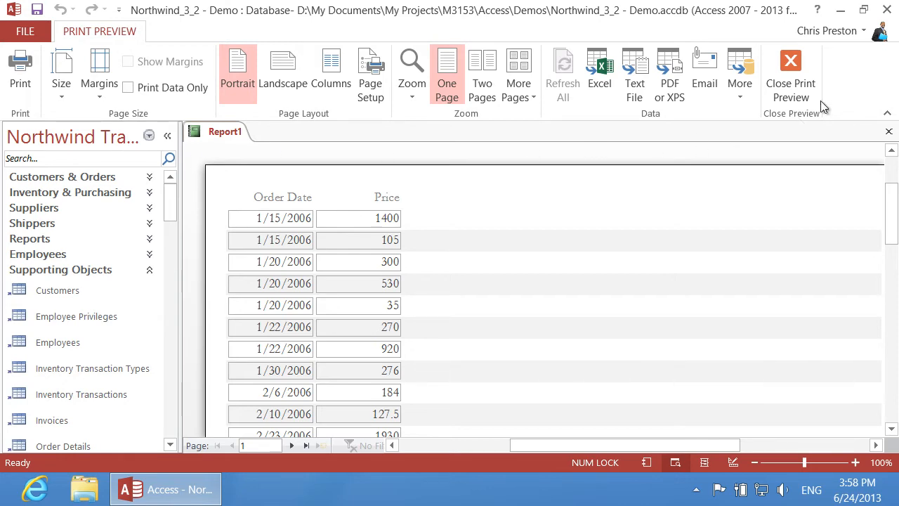
left_click(800, 82)
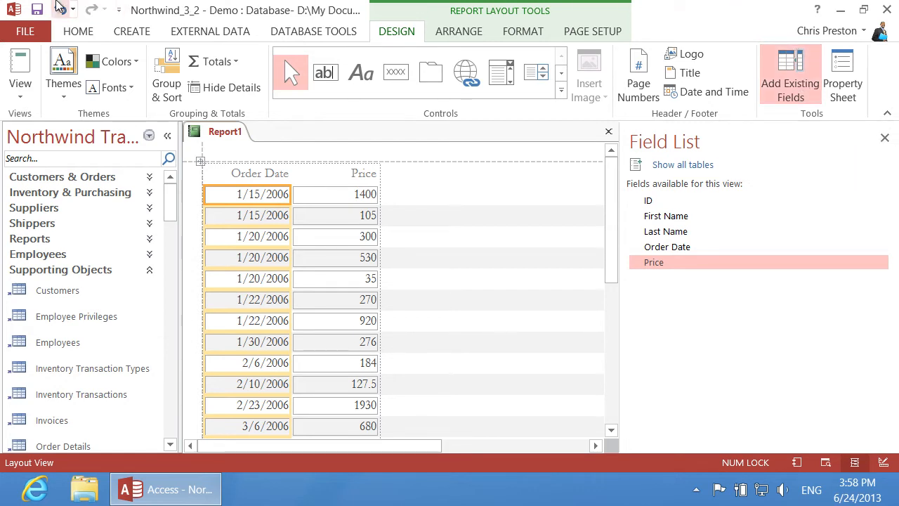
Group the report on Order Date by month instead of by quarter
left_click(172, 89)
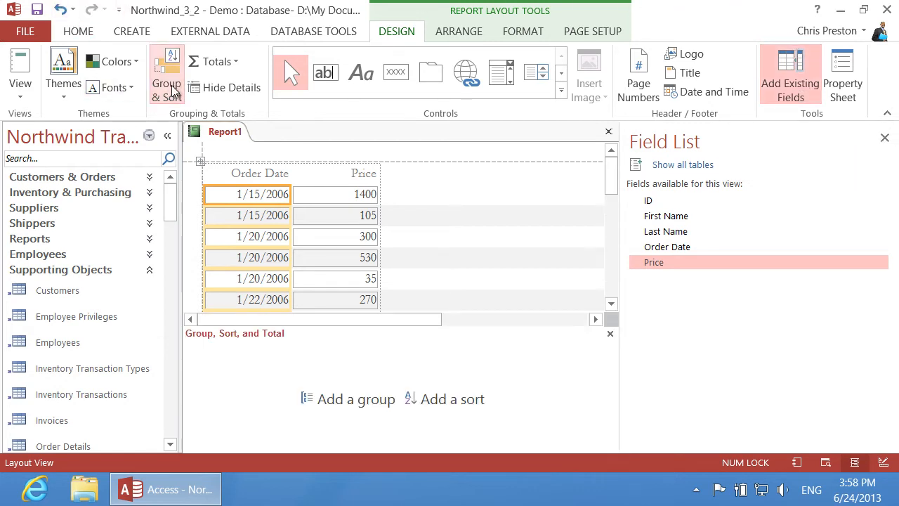
left_click_drag(699, 248, 335, 378)
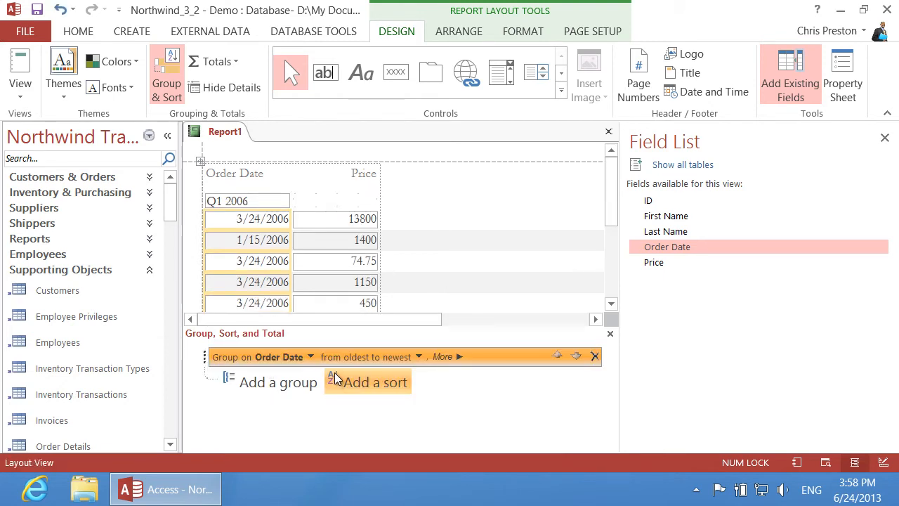
left_click(458, 358)
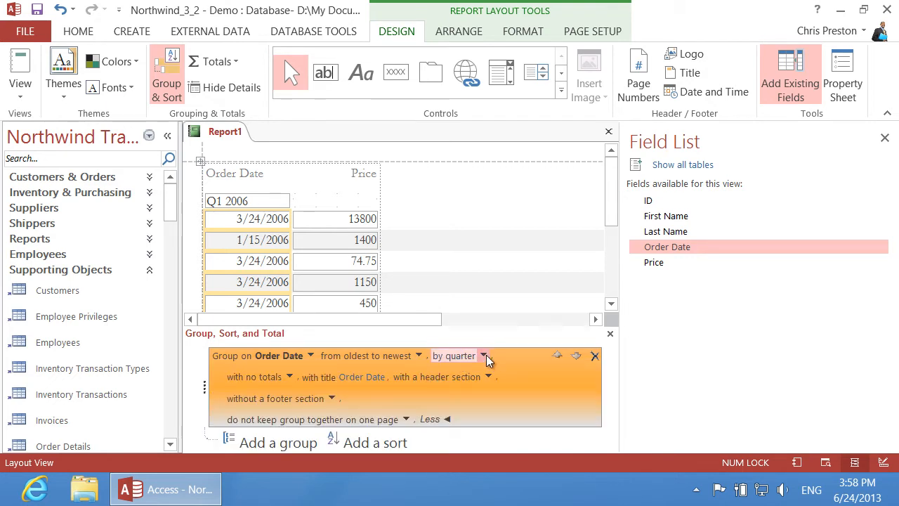
left_click(485, 355)
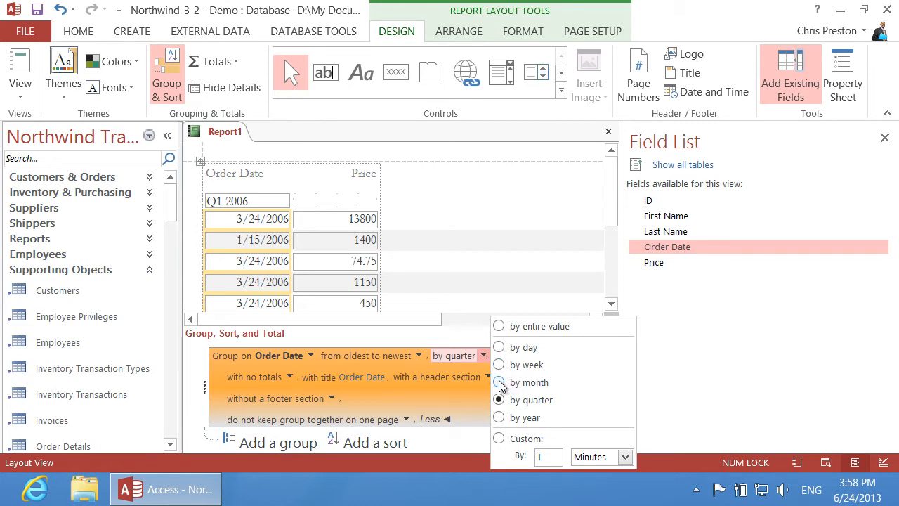
left_click(501, 384)
left_click(289, 376)
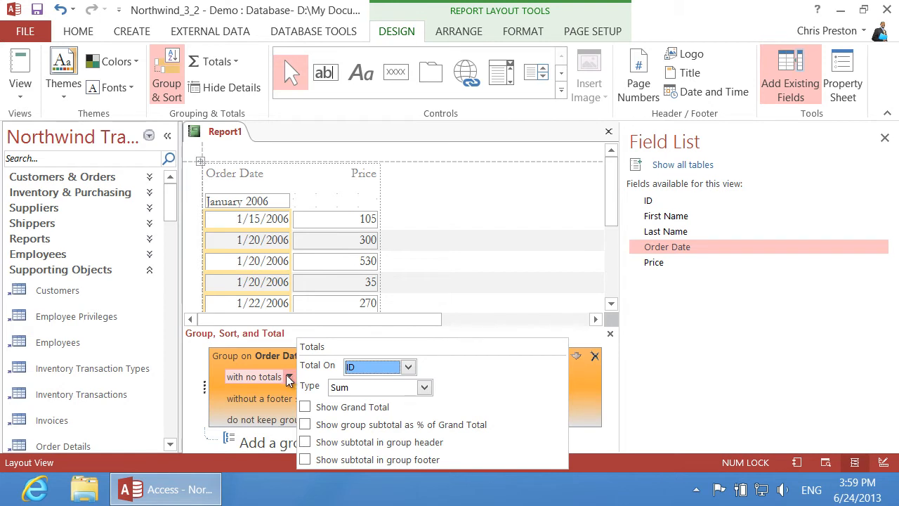
left_click(408, 367)
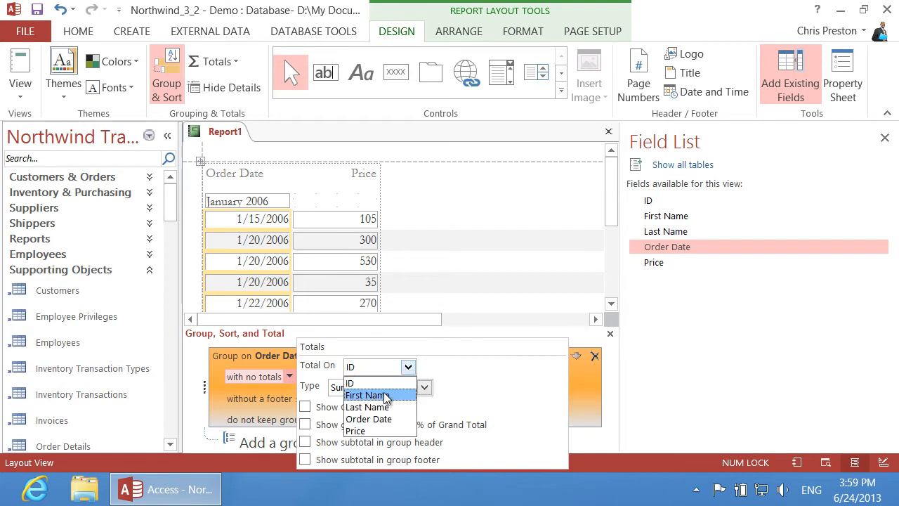
Sum Price for each month with footer subtotals and a grand total
left_click(371, 431)
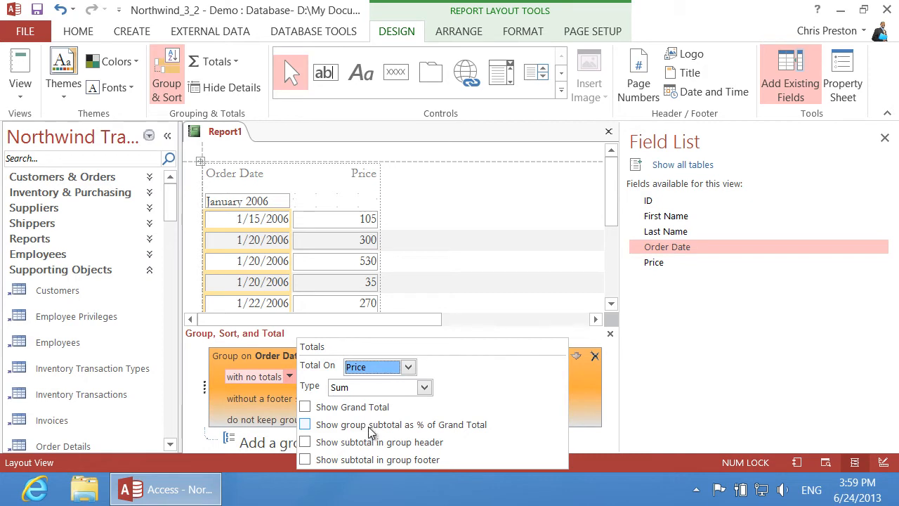
left_click(306, 407)
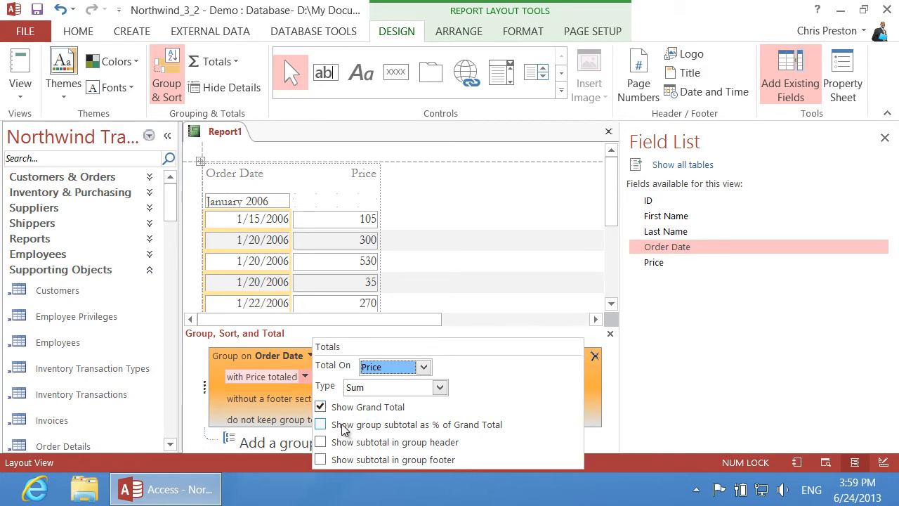
left_click(321, 459)
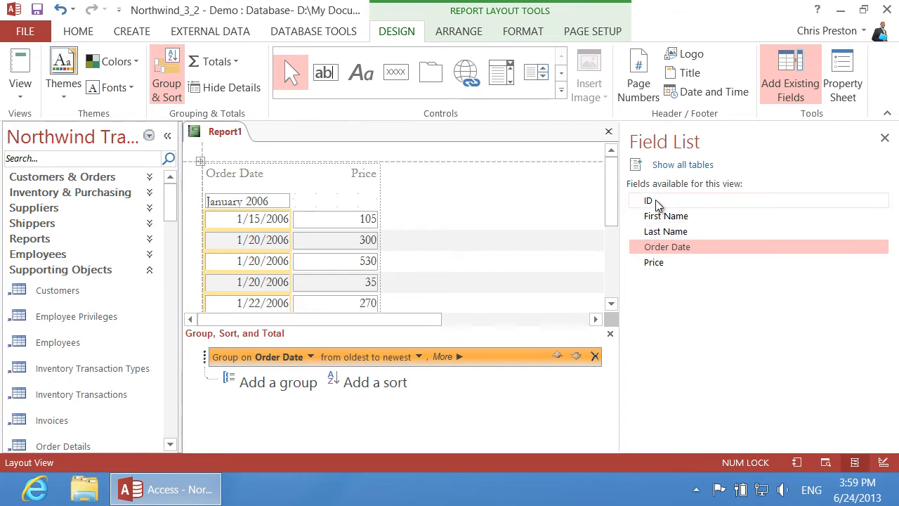
Add an ID grouping inside each month that sums Price in a group-footer subtotal
left_click_drag(648, 201, 270, 411)
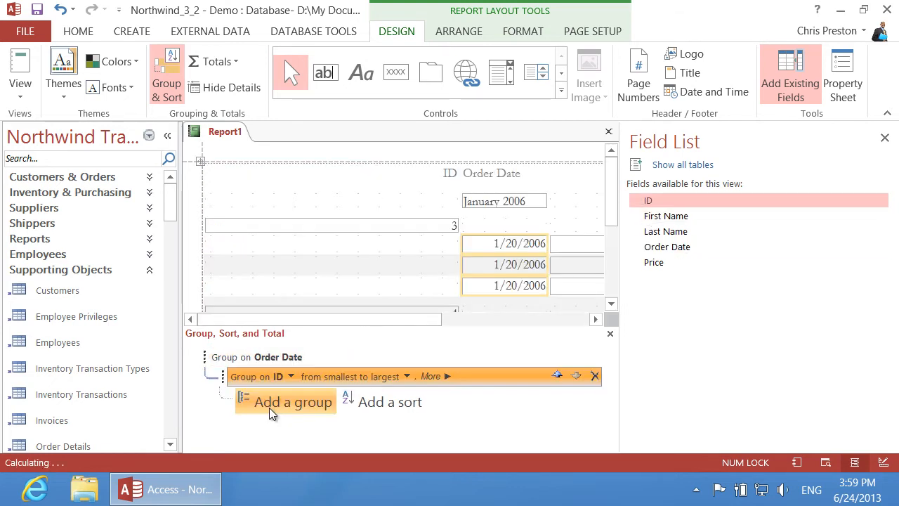
left_click(447, 375)
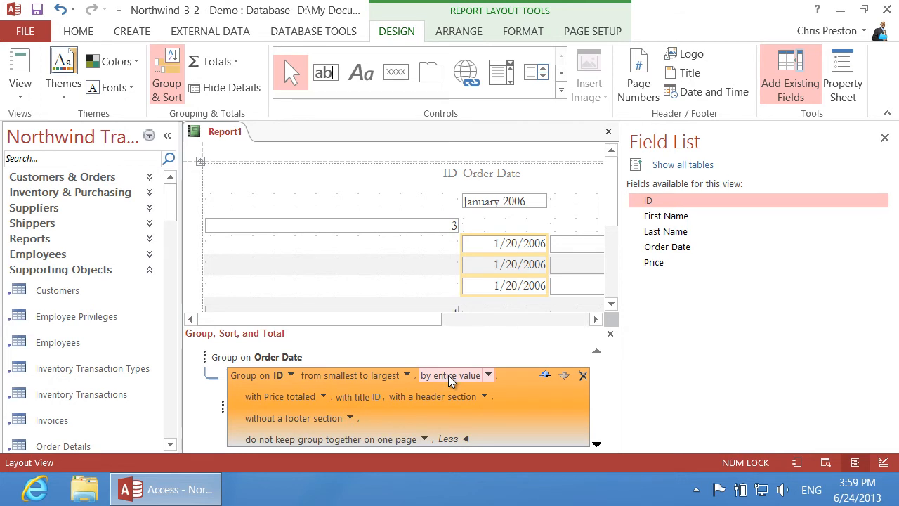
left_click(324, 396)
left_click(355, 287)
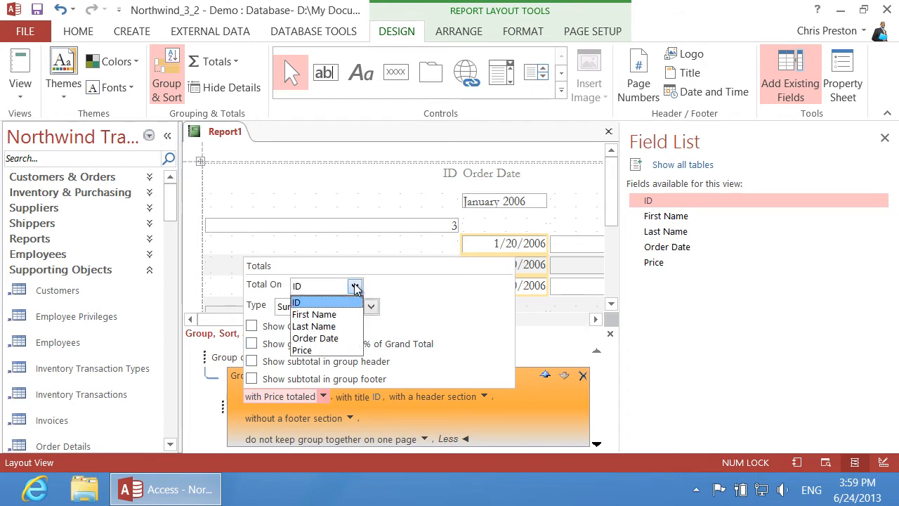
left_click(328, 350)
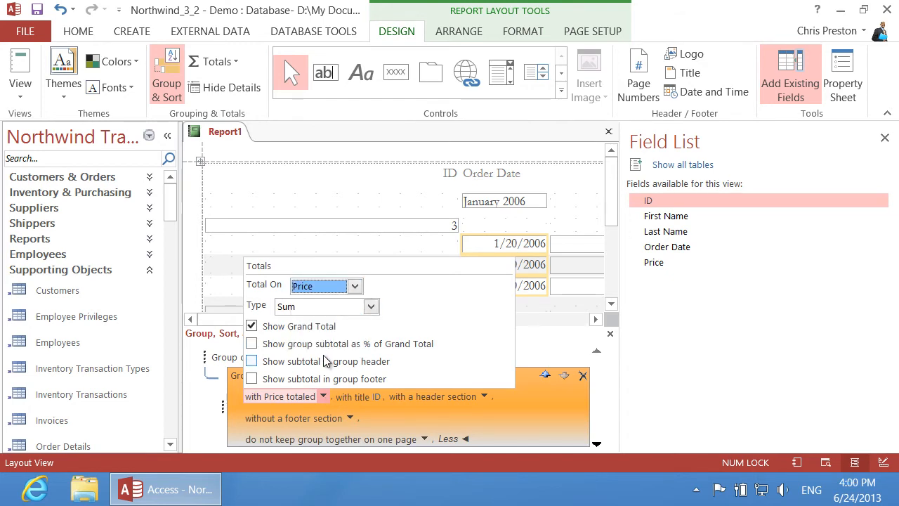
left_click(252, 379)
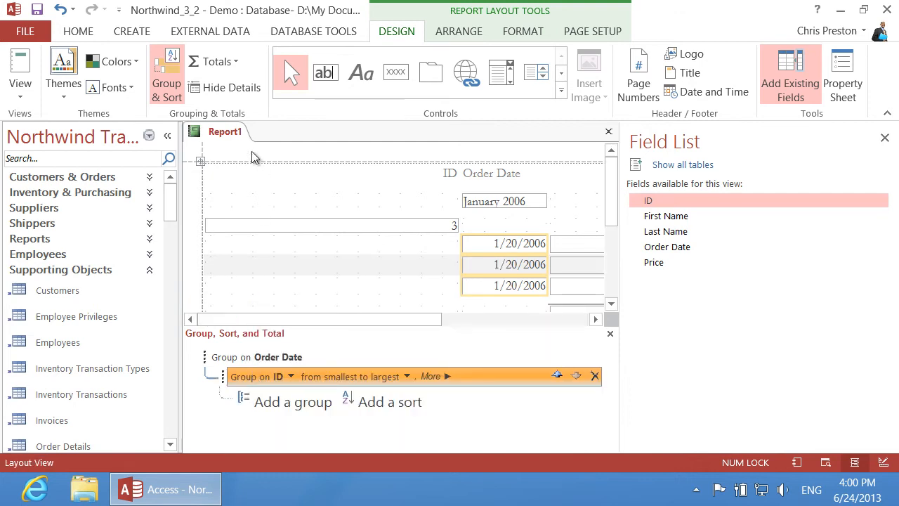
Switch Report1 to Design View and delete the ID box from the ID Header
left_click(17, 101)
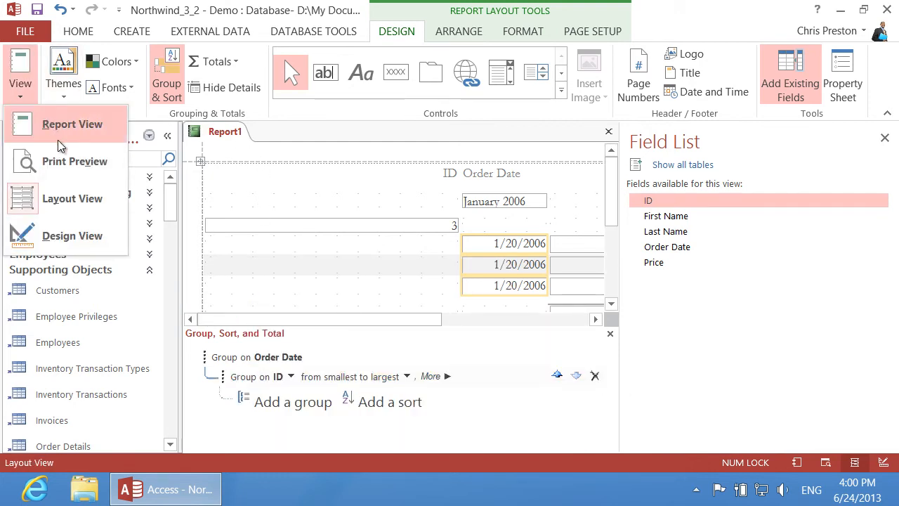
left_click(73, 237)
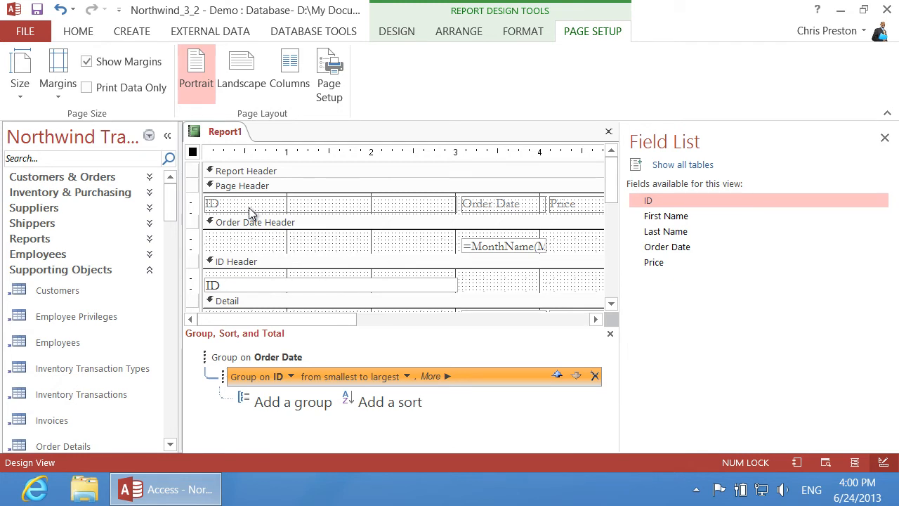
left_click(242, 285)
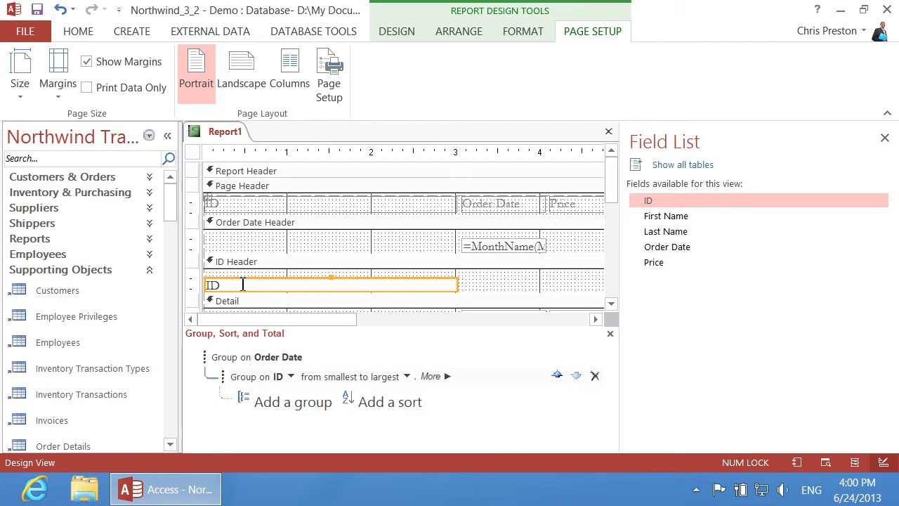
key("Delete")
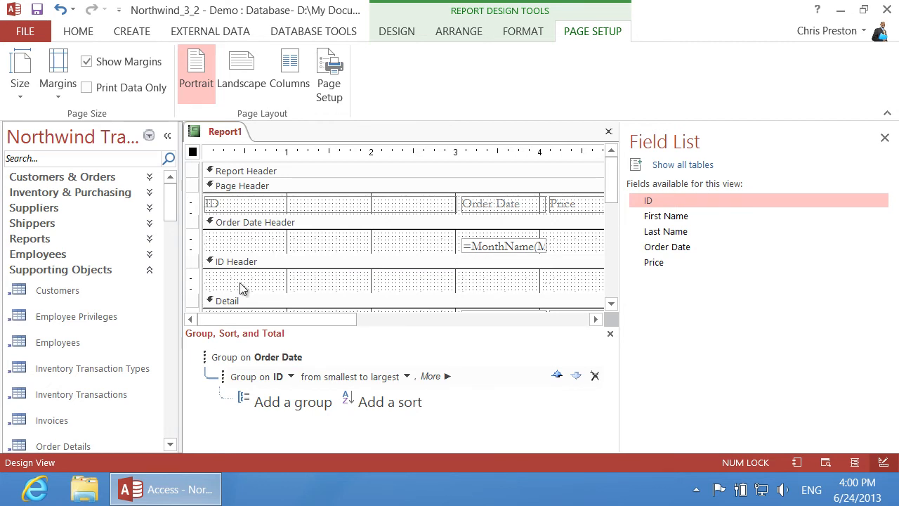
Put a First Name box, without its label, at the ID Header's left edge
left_click_drag(691, 217, 213, 286)
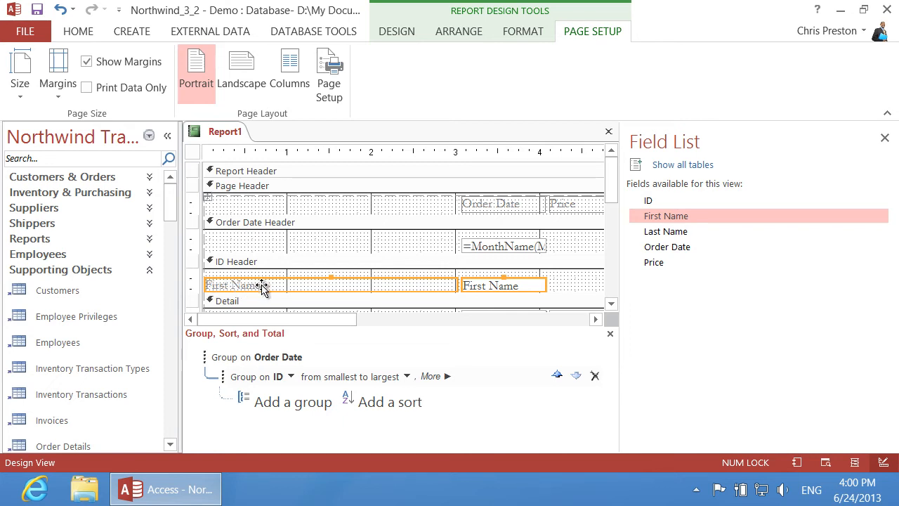
key("Delete")
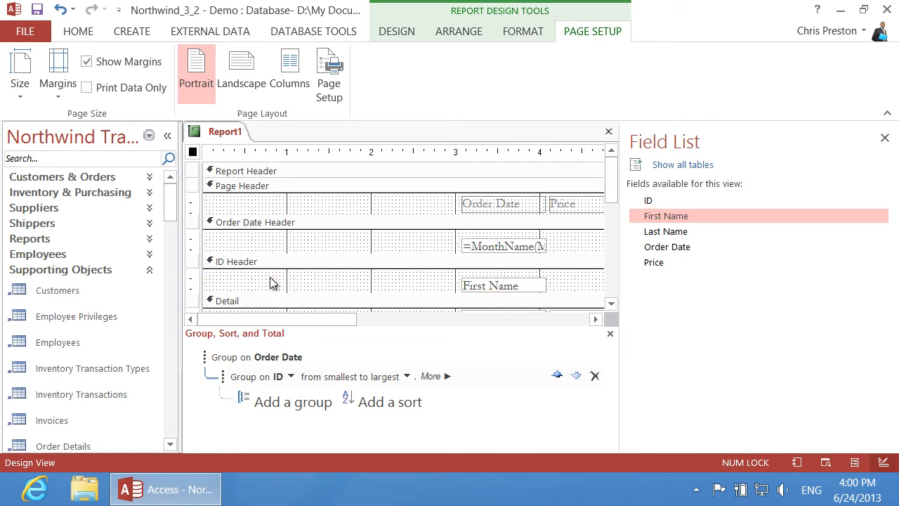
left_click(491, 285)
left_click_drag(491, 285, 215, 282)
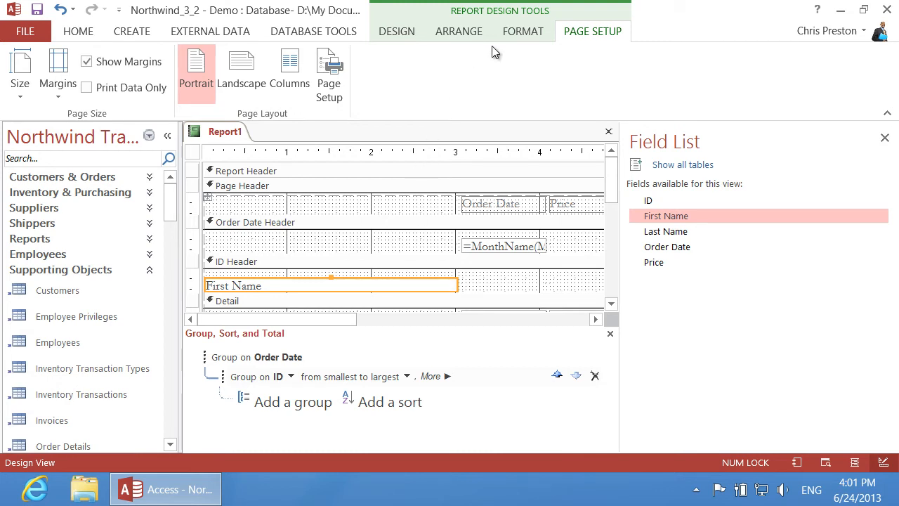
Set the box's Control Source to [First Name]&" "&[Last Name] and name it Full Name
left_click(406, 33)
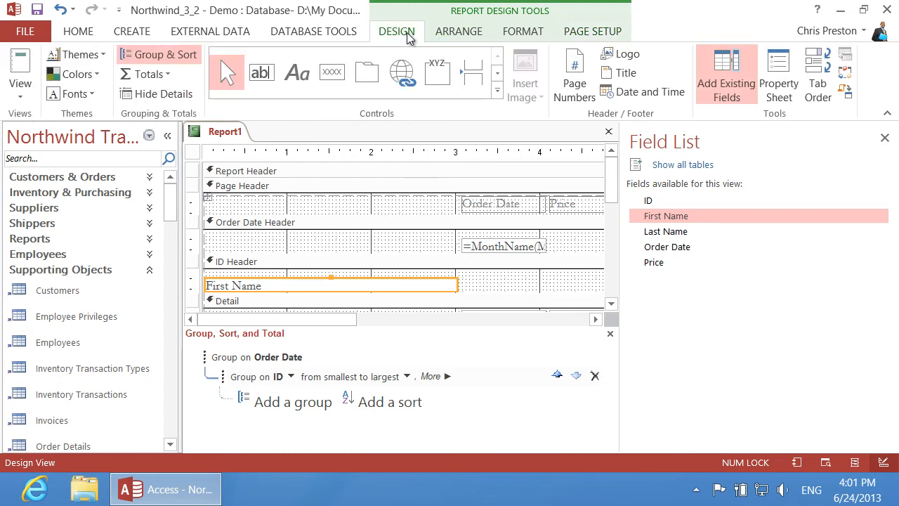
left_click(788, 83)
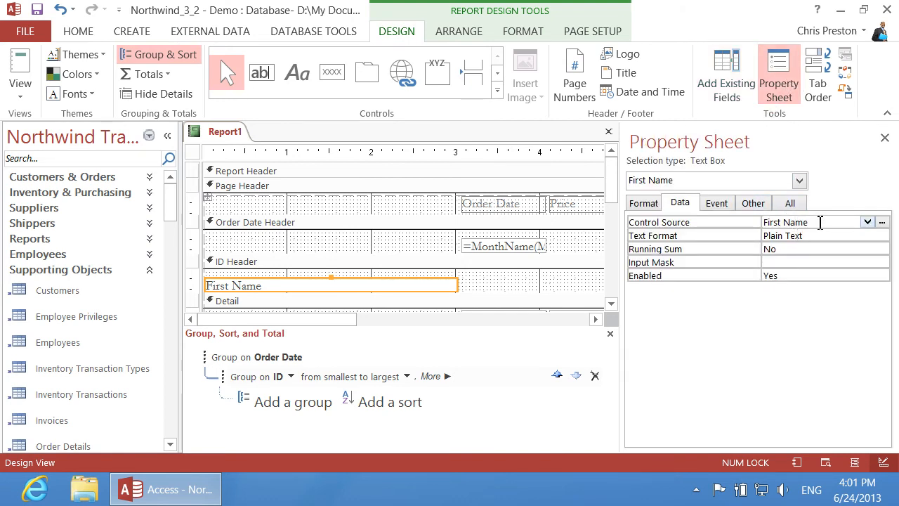
left_click(821, 222)
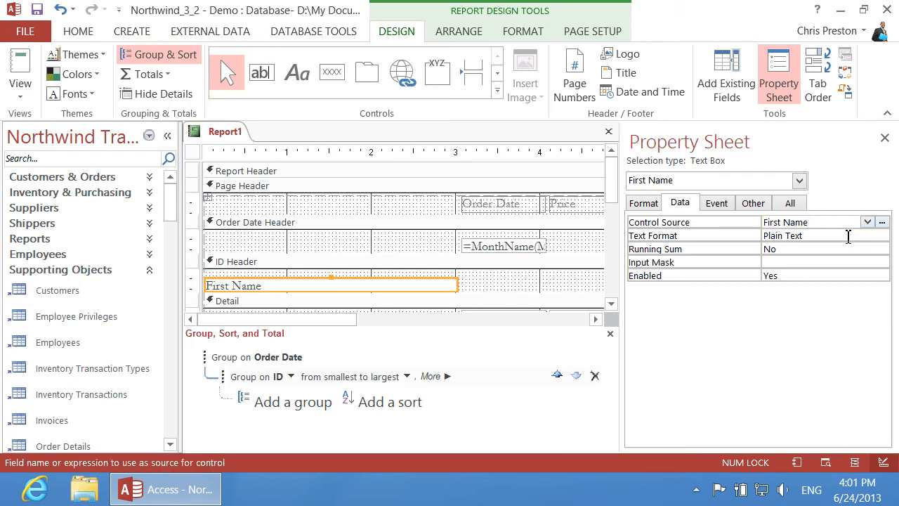
key("Home")
type("[")
key("End")
type("]&\" \"")
type("&[Last Name]")
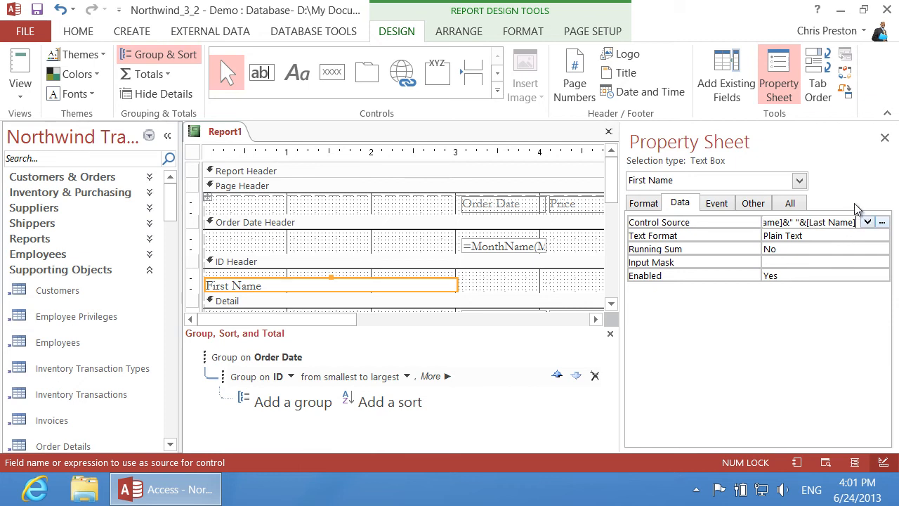
left_click(756, 204)
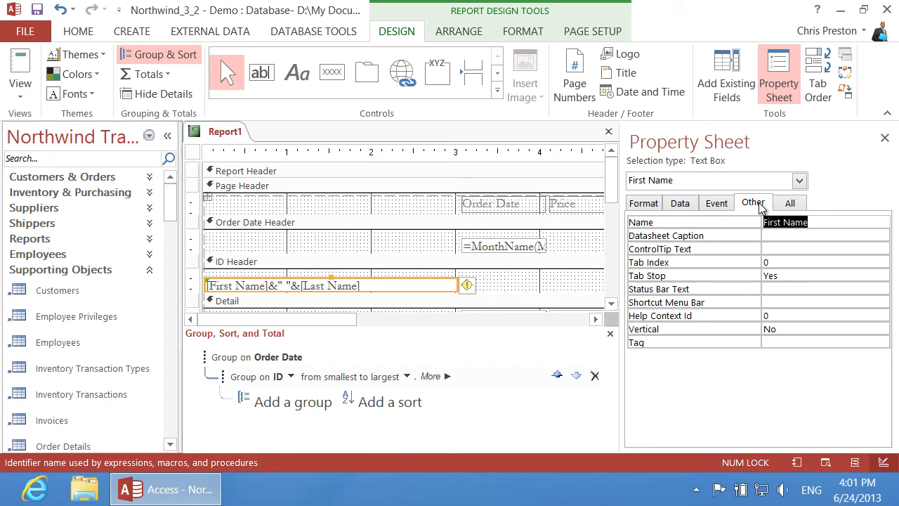
type("Full Name")
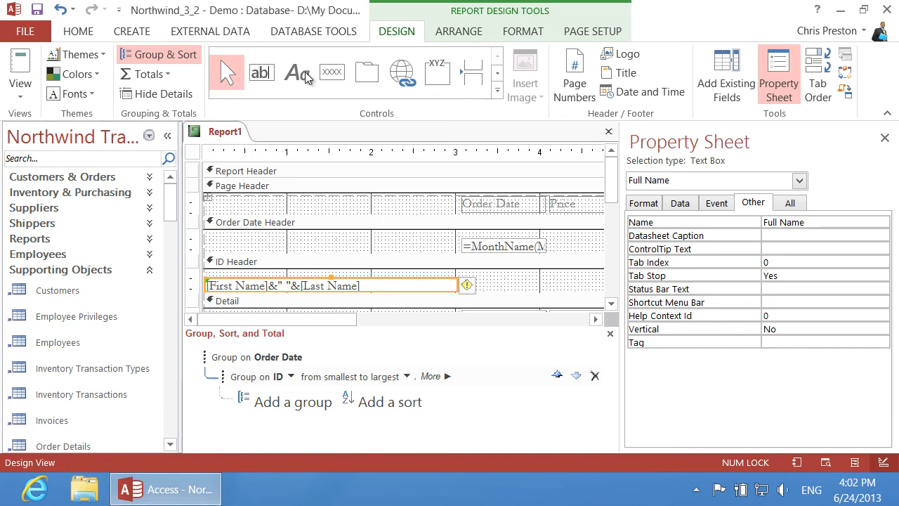
Add a 'Name' label at the left of the Page Header
left_click(303, 74)
left_click_drag(204, 197, 266, 212)
type("Name")
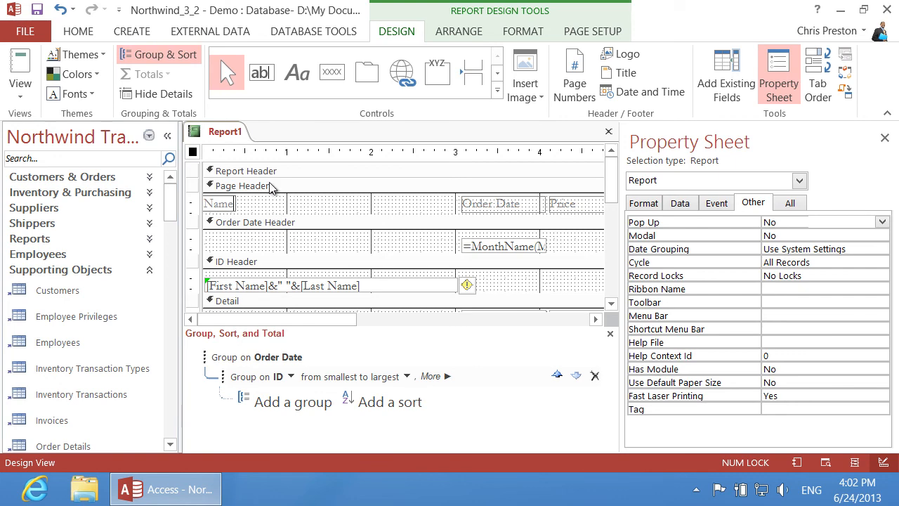
Enlarge the Report Header and give the report the title 'Employee Sales' instead of Report1
key("Return")
left_click_drag(269, 201, 267, 213)
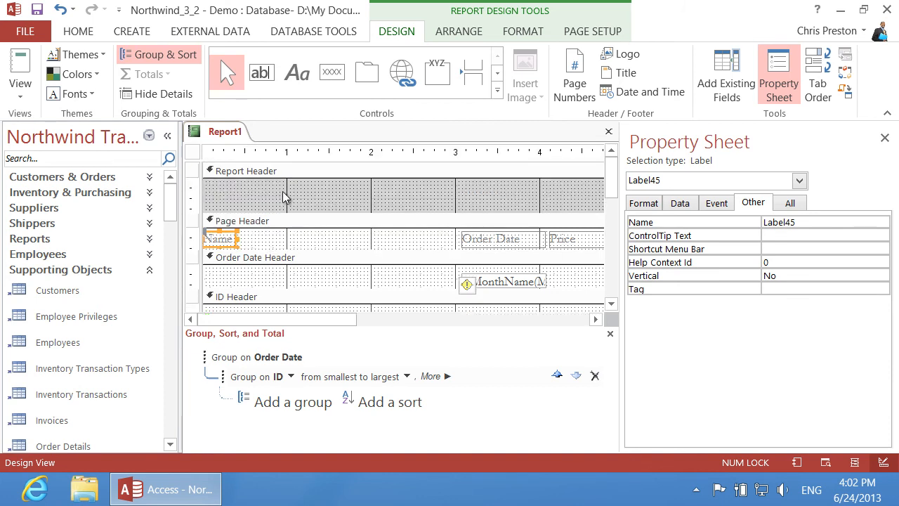
left_click(626, 75)
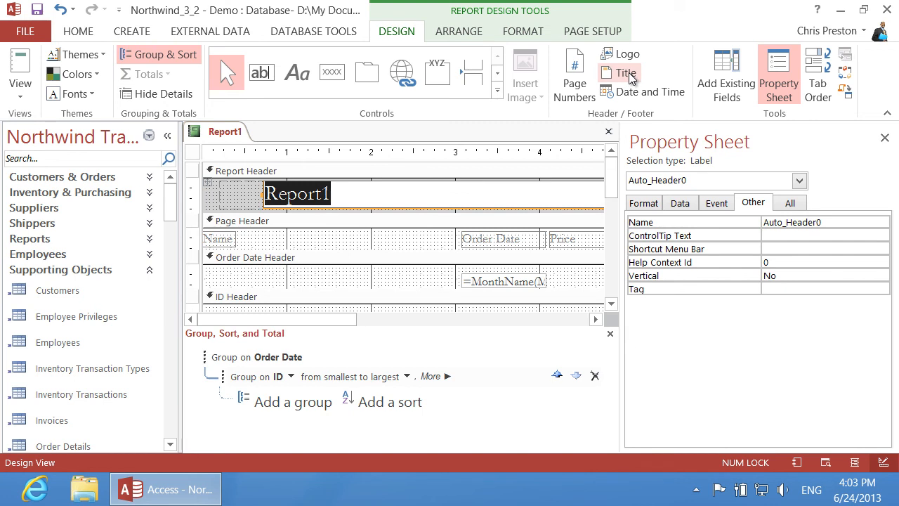
type("Emplo")
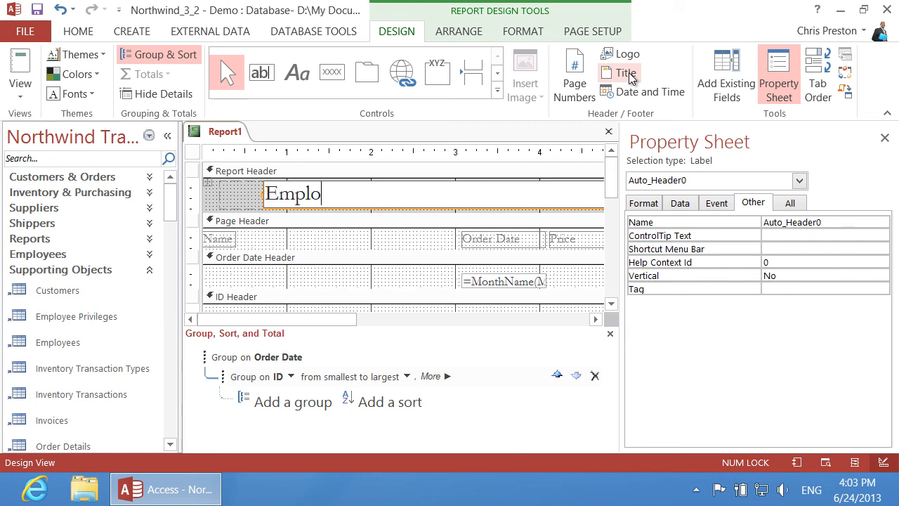
type("yee Sales")
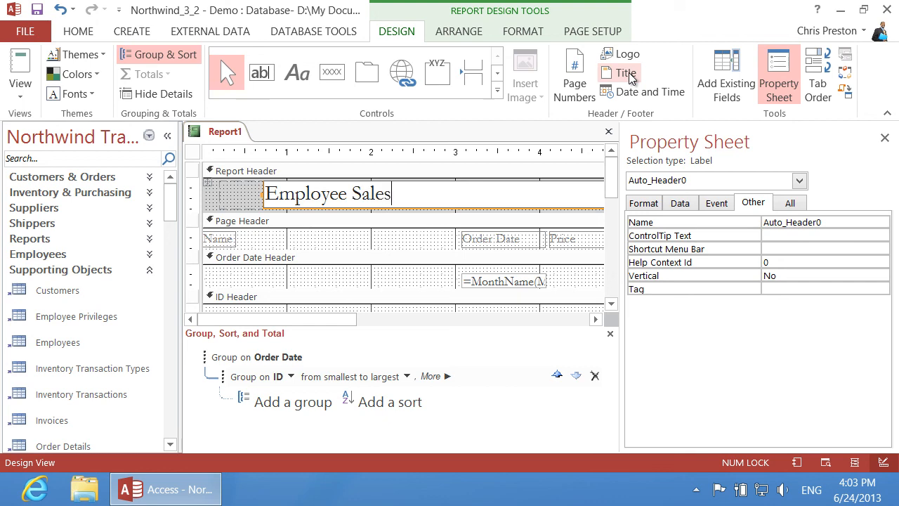
left_click(21, 88)
Switch to Report View and review the January and February 2006 employee groups and subtotals
left_click(40, 124)
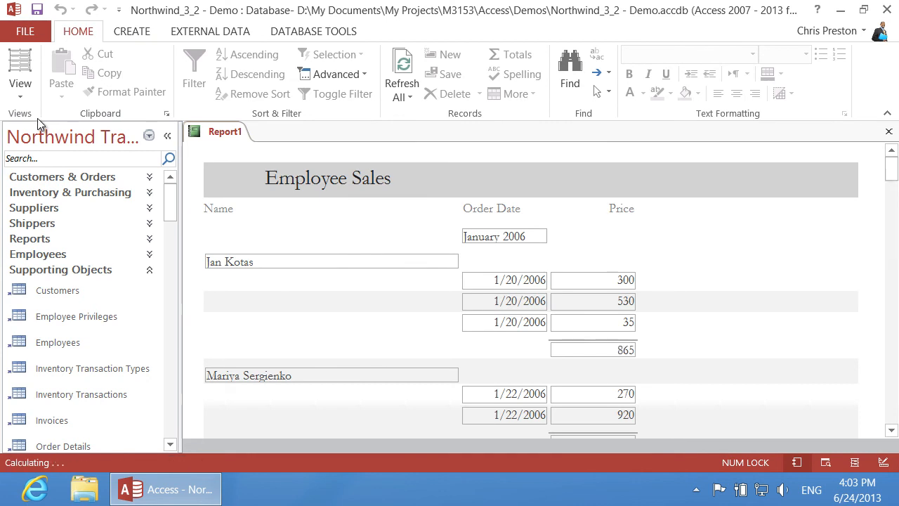
scroll(734, 280, "down", 5)
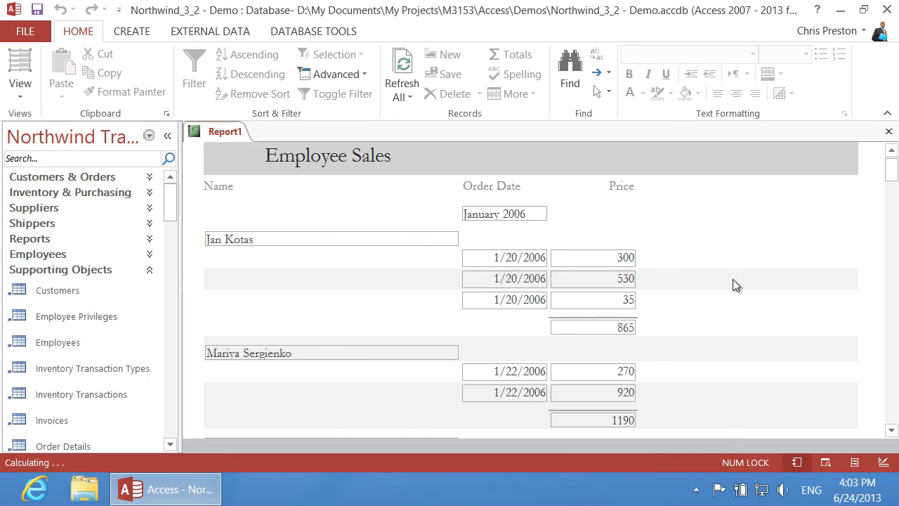
scroll(732, 279, "down", 8)
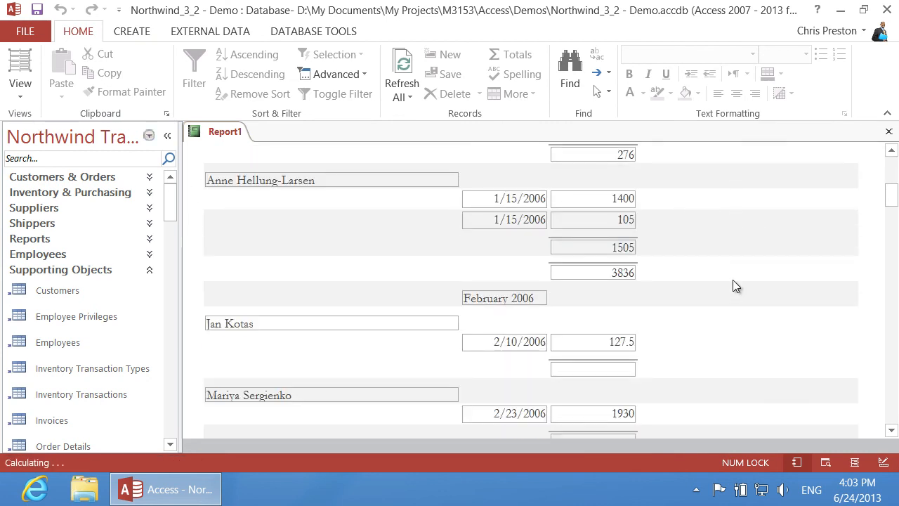
scroll(734, 279, "up", 7)
scroll(733, 280, "up", 9)
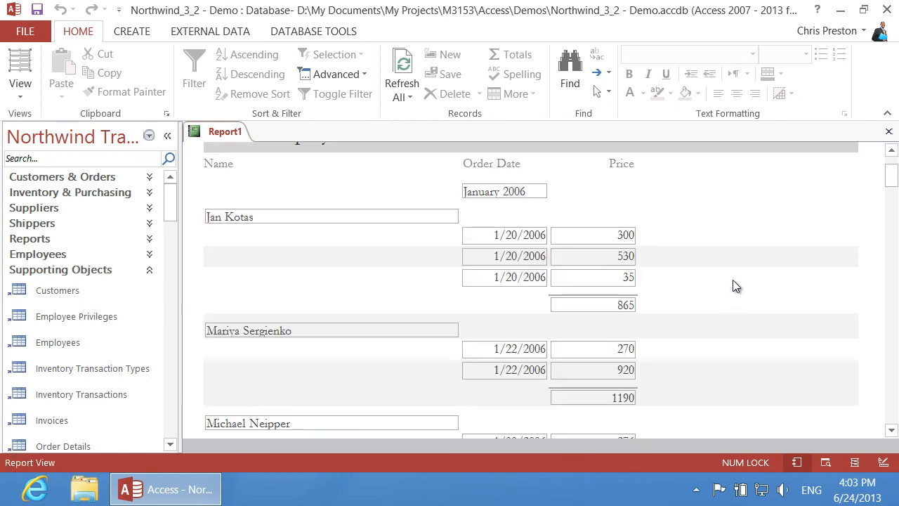